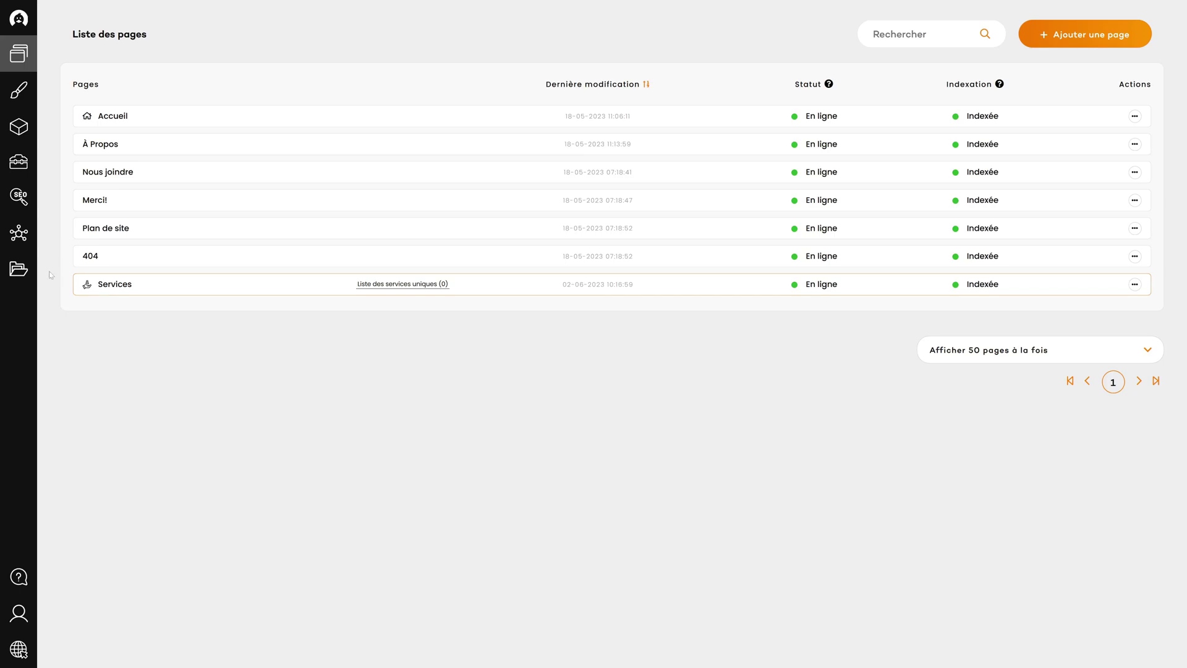
Start connecting the domain rbdk.io to the website project and bring up its required DNS records
left_click(22, 270)
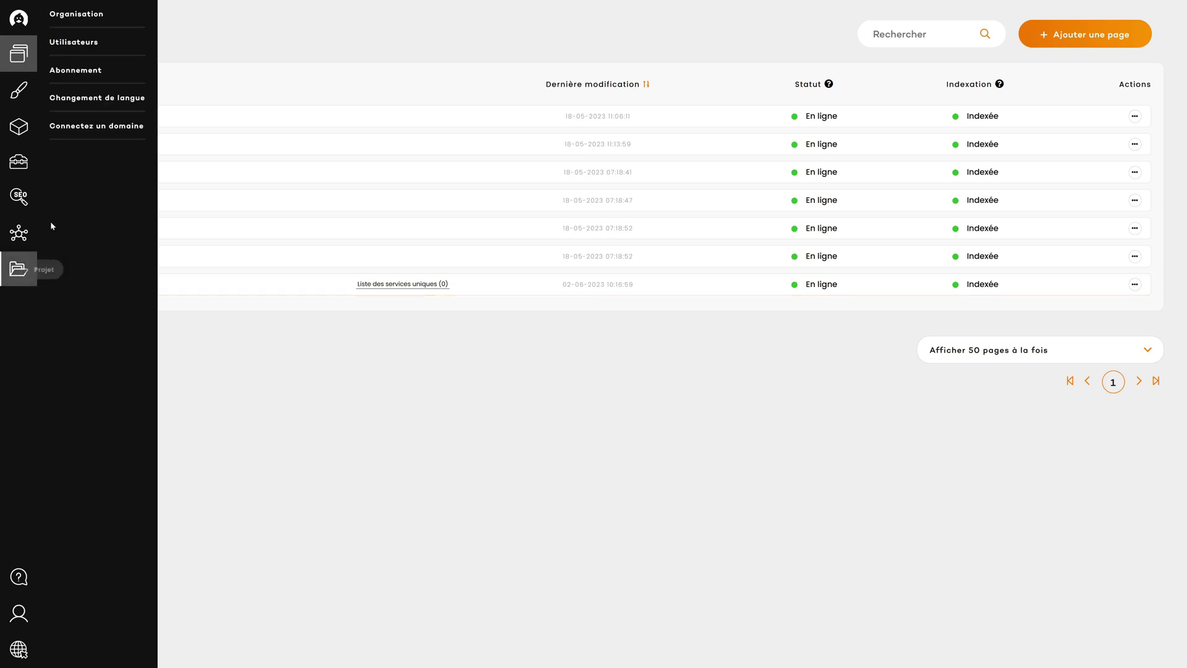
left_click(90, 132)
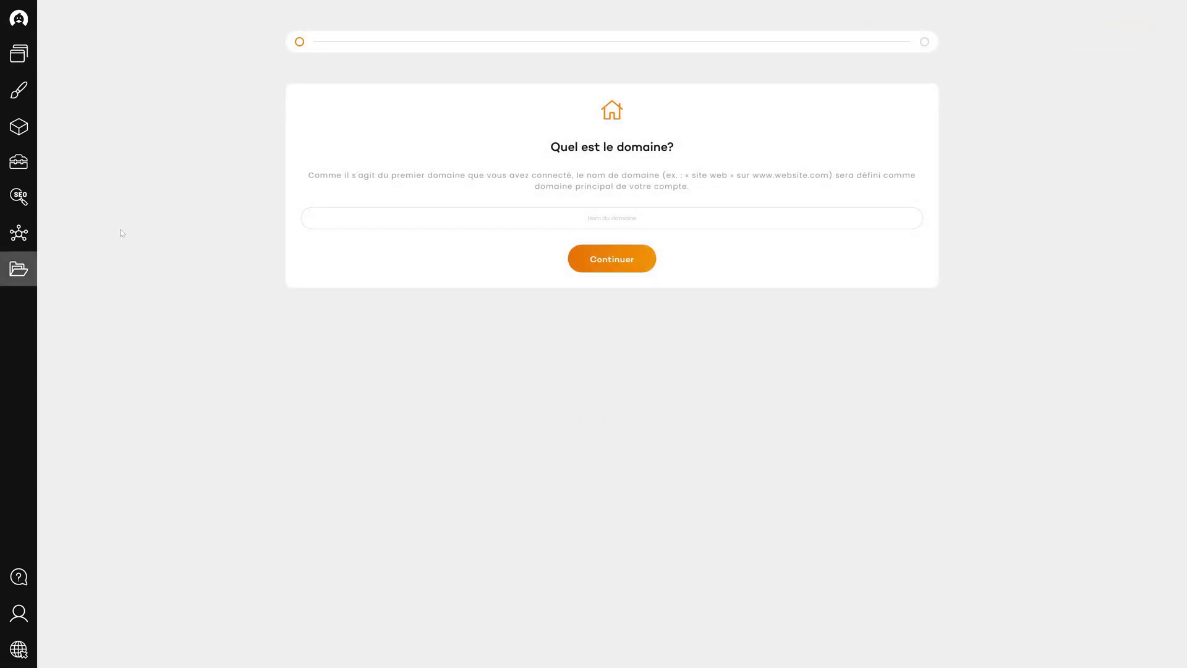
left_click(612, 218)
type("rbdk.io")
left_click(612, 259)
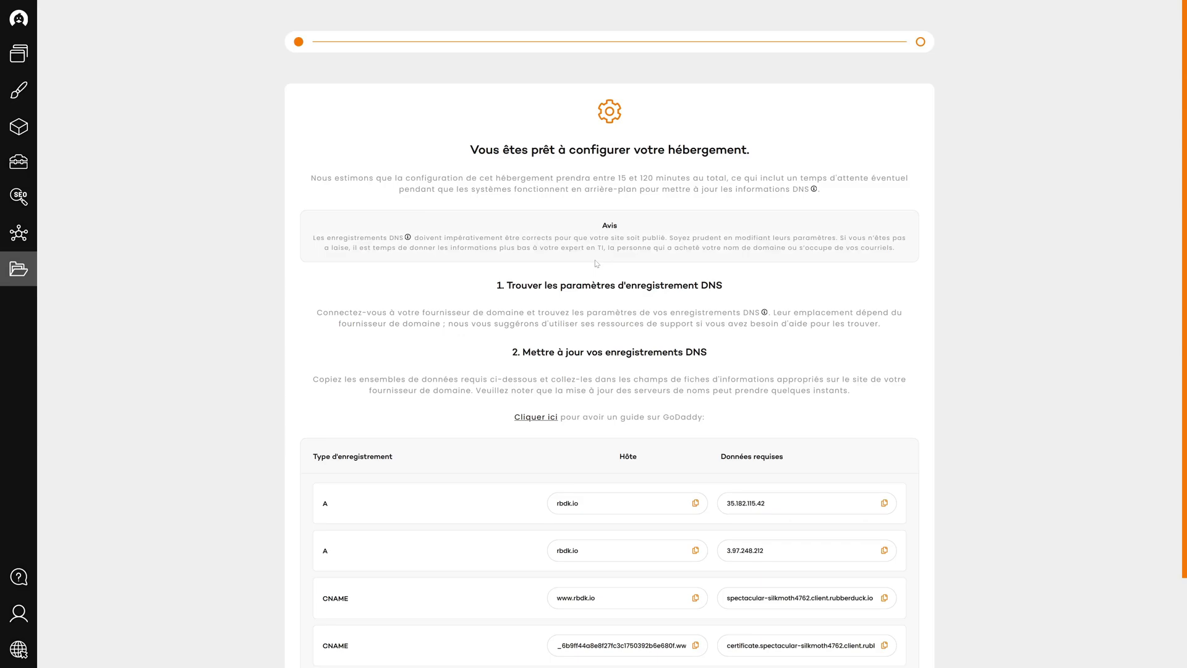
scroll(596, 264, "down", 2)
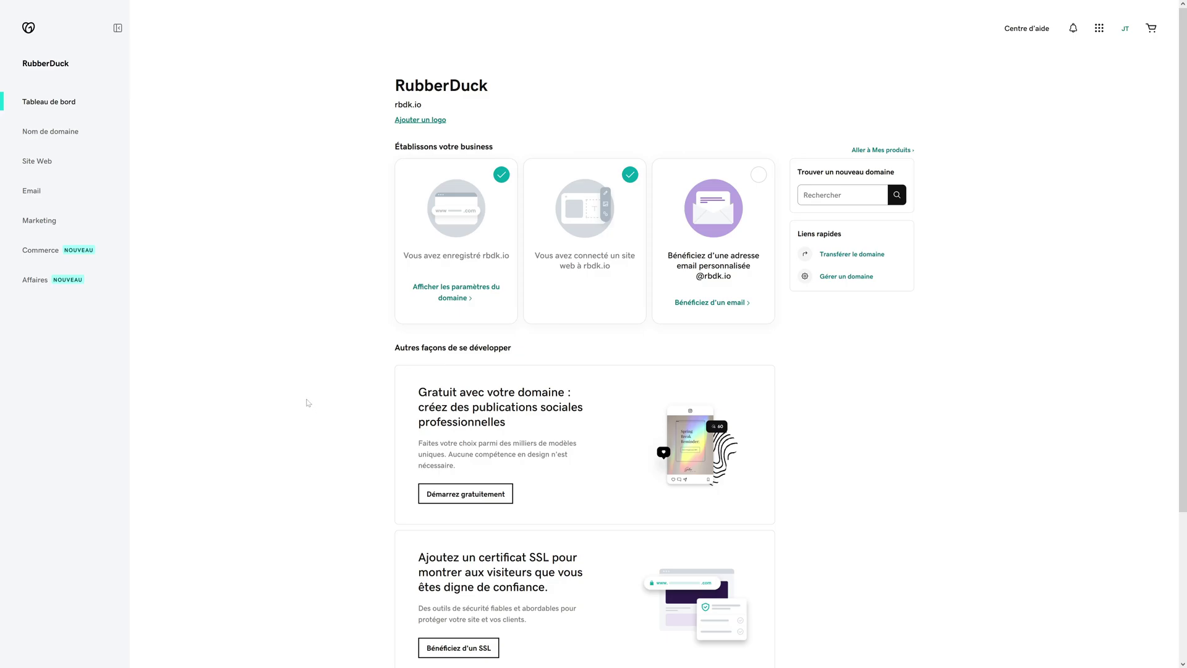
Switch to GoDaddy, open DNS management for rbdk.io, and capture a screenshot of the existing DNS records table
left_click(71, 136)
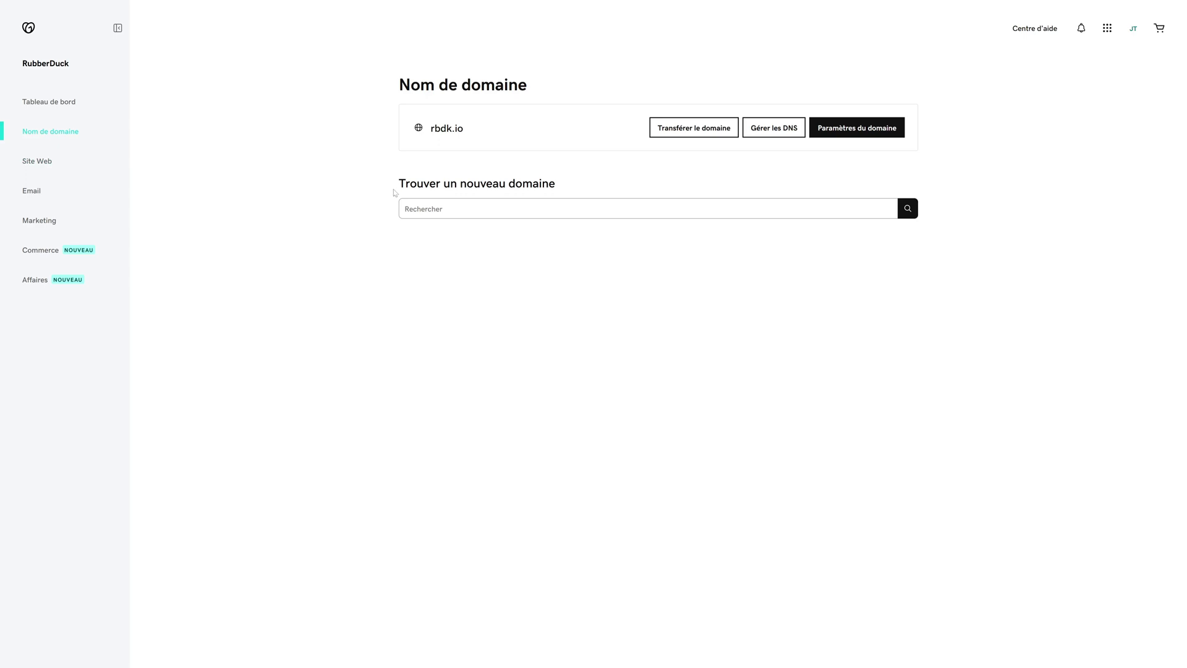
left_click(771, 132)
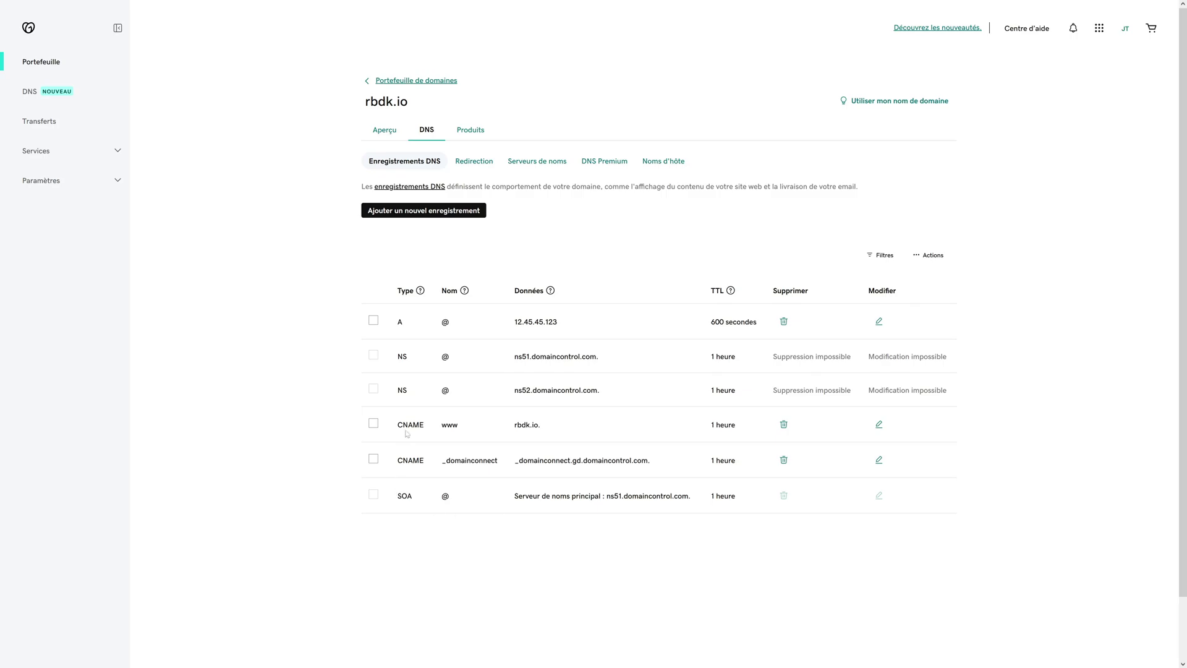
key("Print")
left_click_drag(326, 257, 1028, 548)
key("ctrl+c")
Delete the existing A record named @ from the DNS records and confirm the deletion
scroll(299, 399, "down", 2)
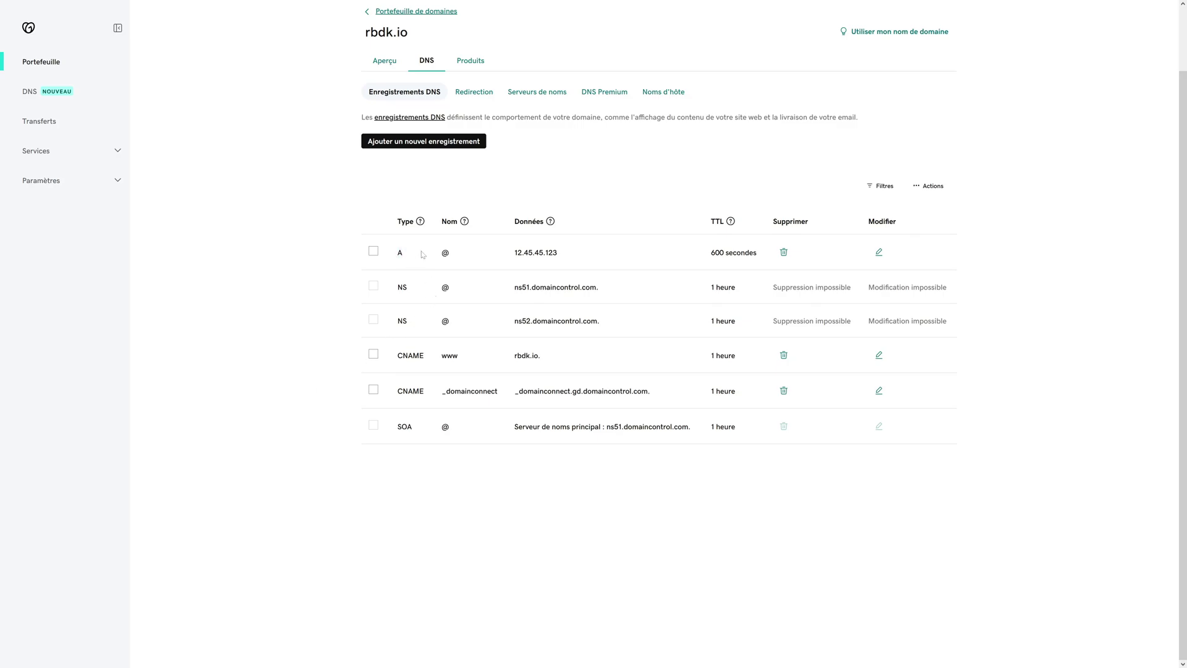
double_click(443, 258)
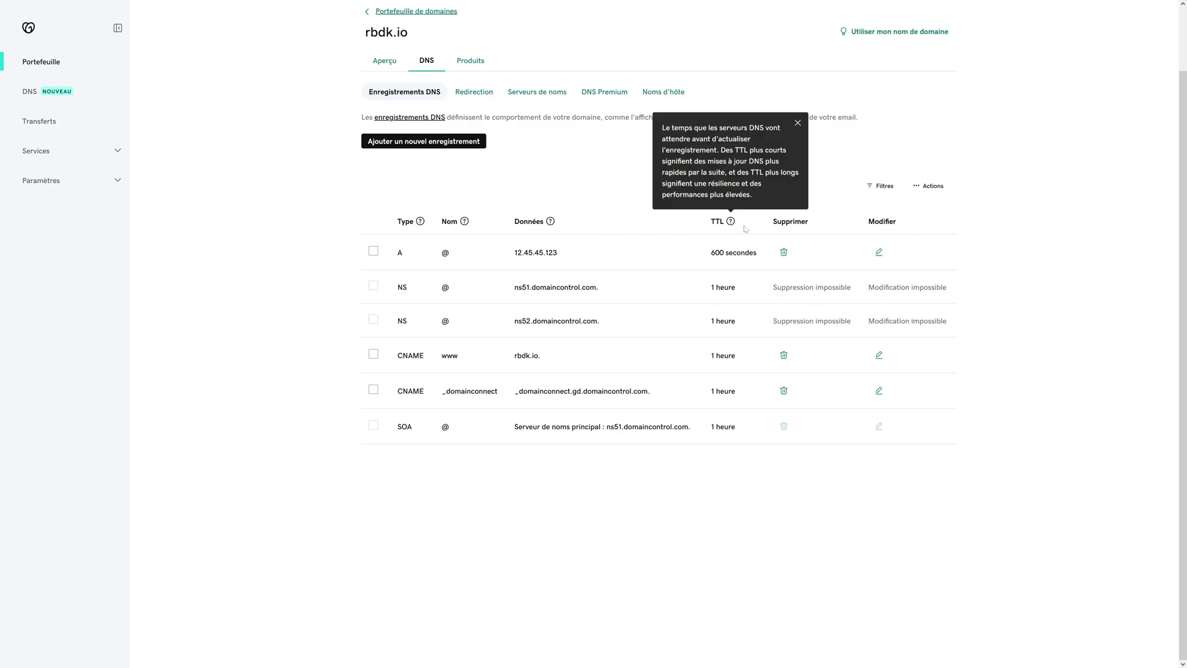
left_click(785, 253)
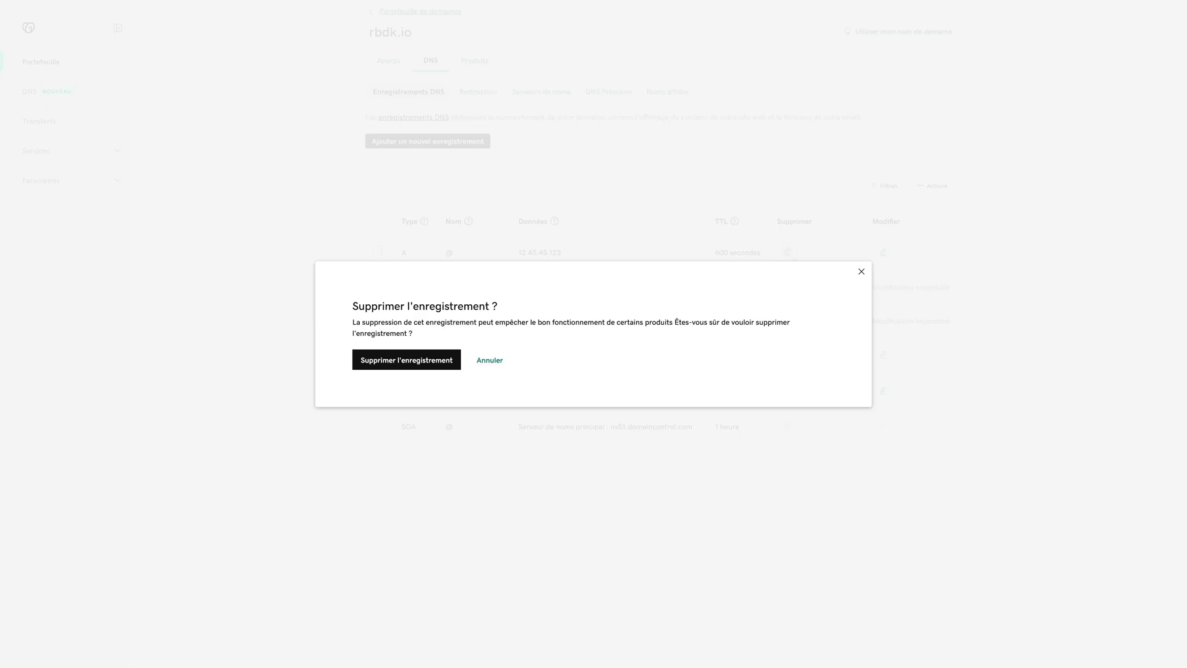
left_click(426, 362)
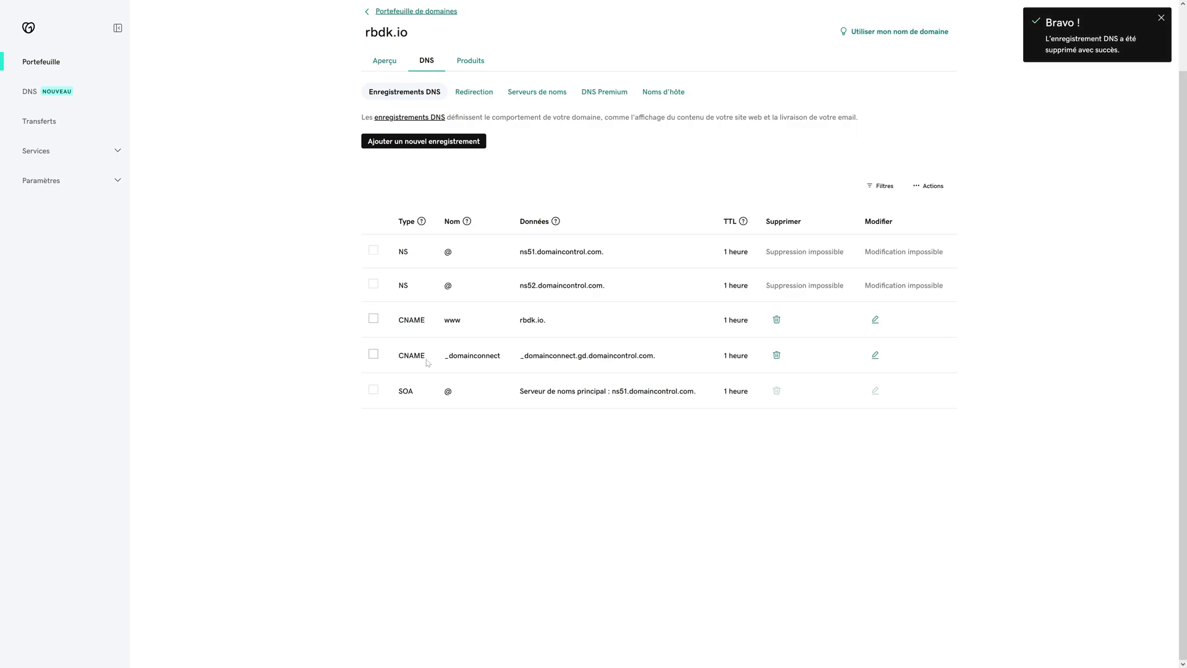
Delete the existing CNAME record named www from the DNS records and confirm the deletion
scroll(454, 354, "up", 2)
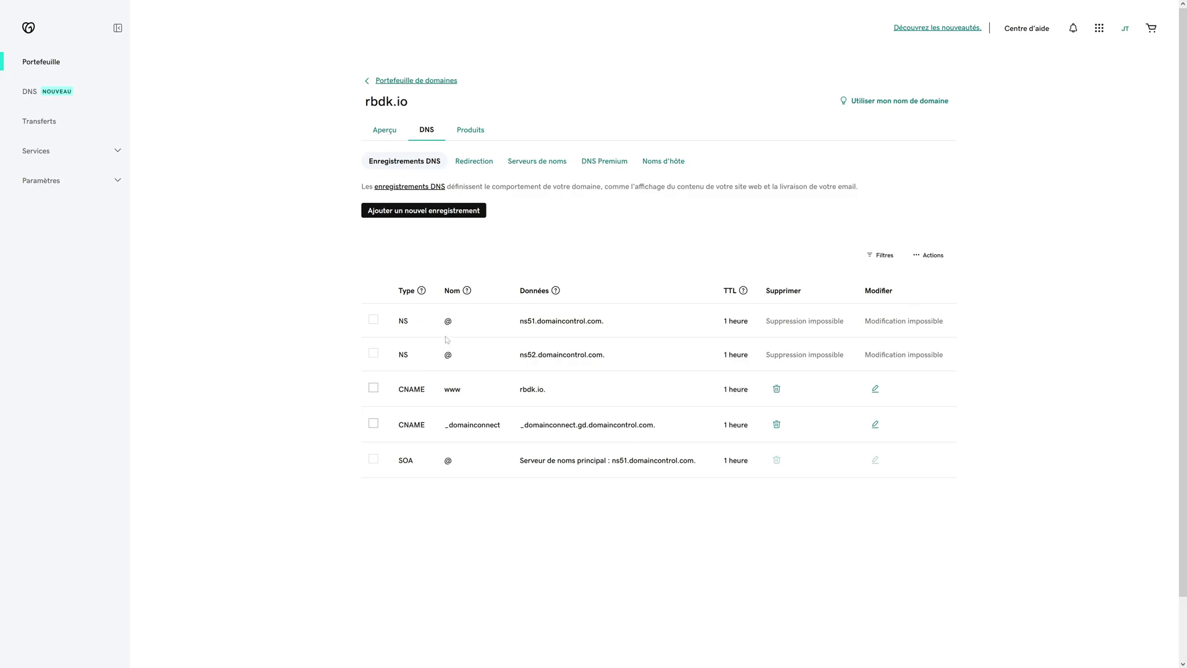
left_click_drag(424, 390, 398, 390)
left_click(777, 389)
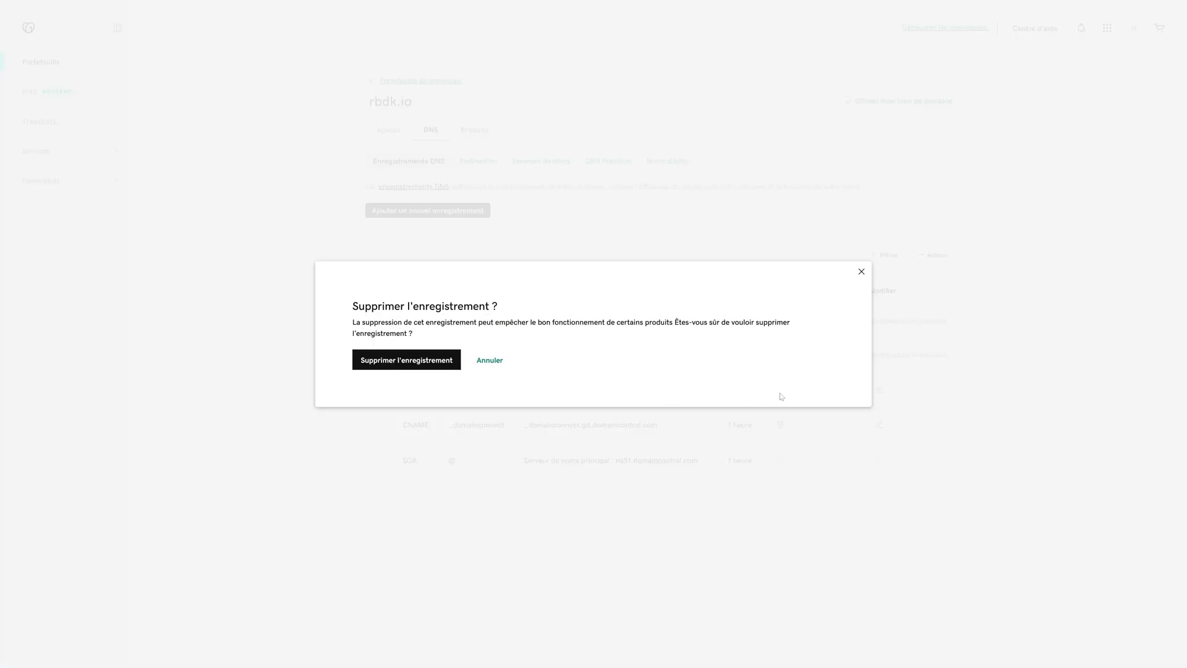
left_click(430, 368)
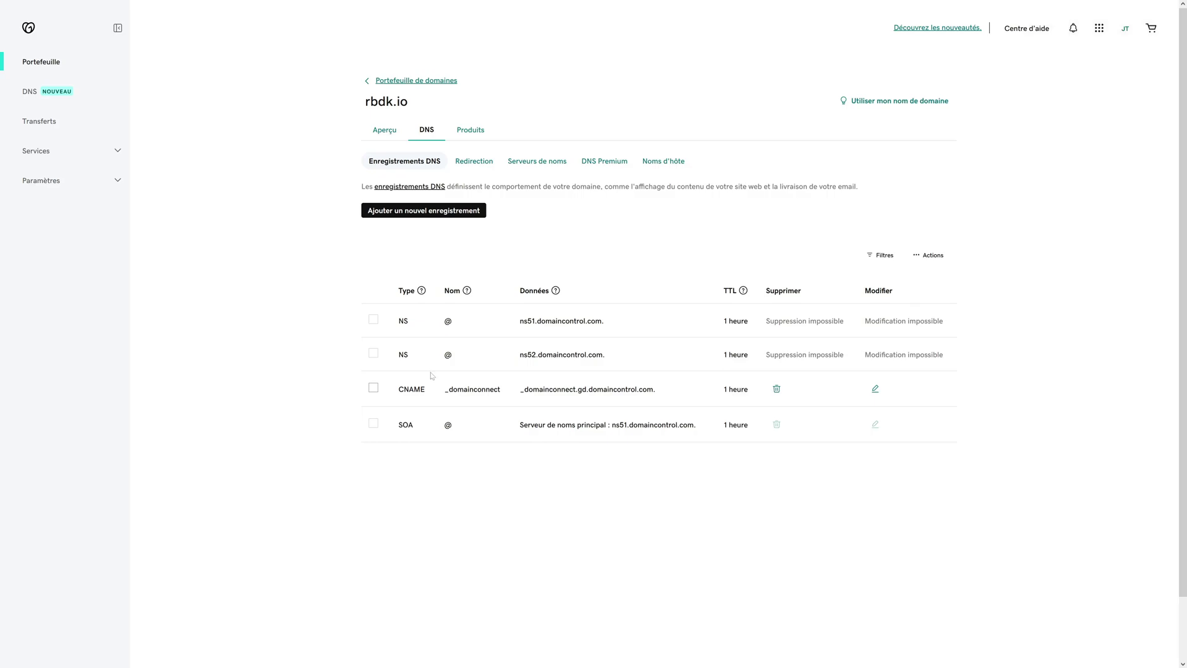
Start a new DNS record of type A with the name @ and a custom TTL of 600 seconds
left_click(438, 213)
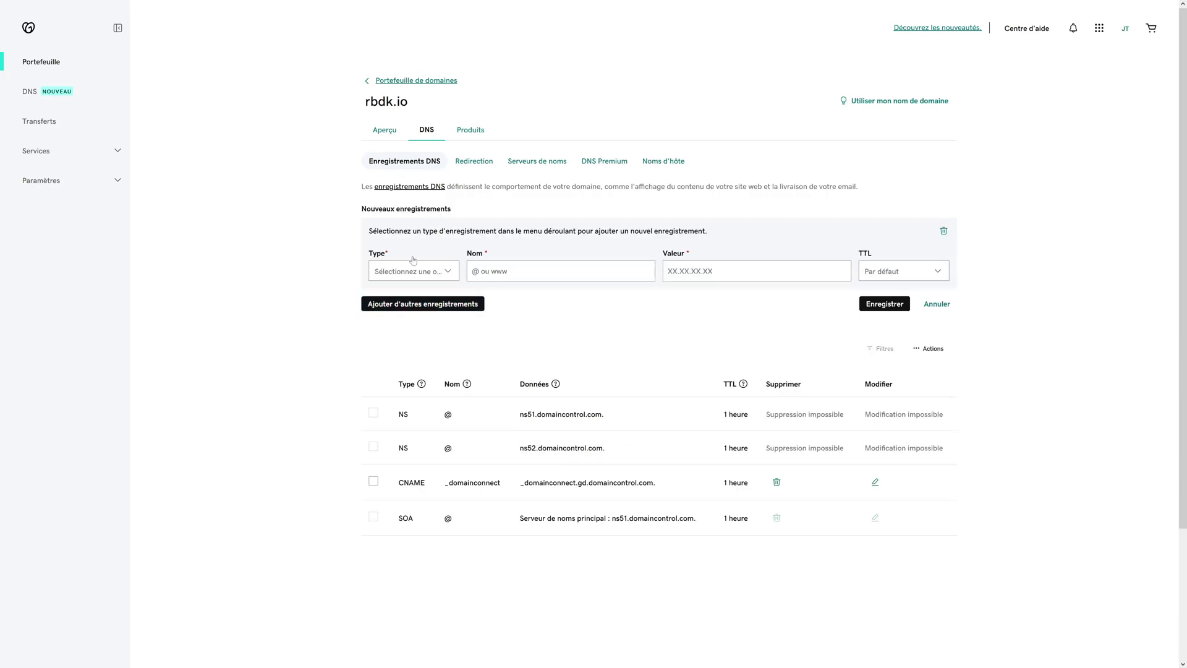
left_click(405, 277)
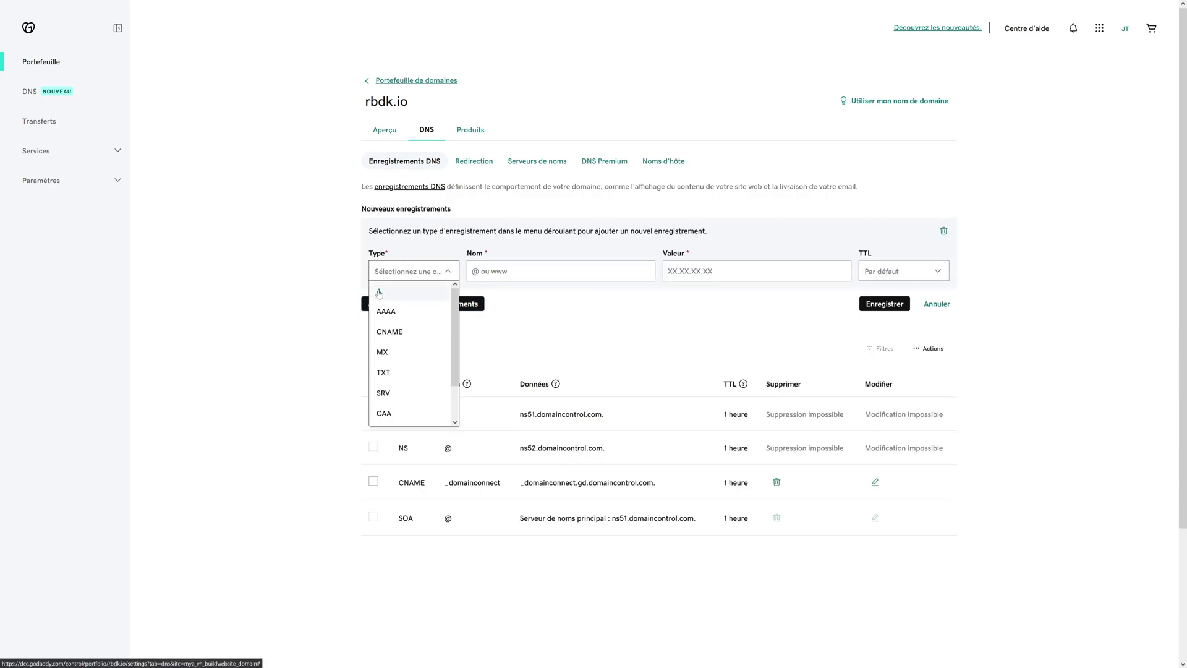
left_click(379, 293)
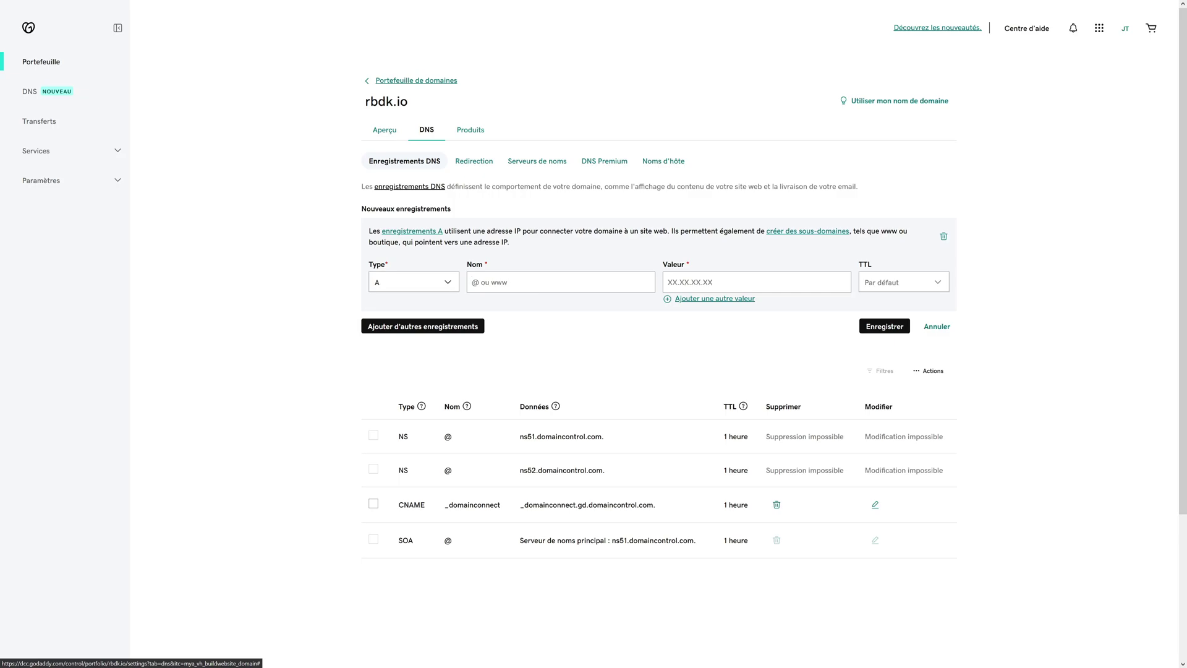
type("@")
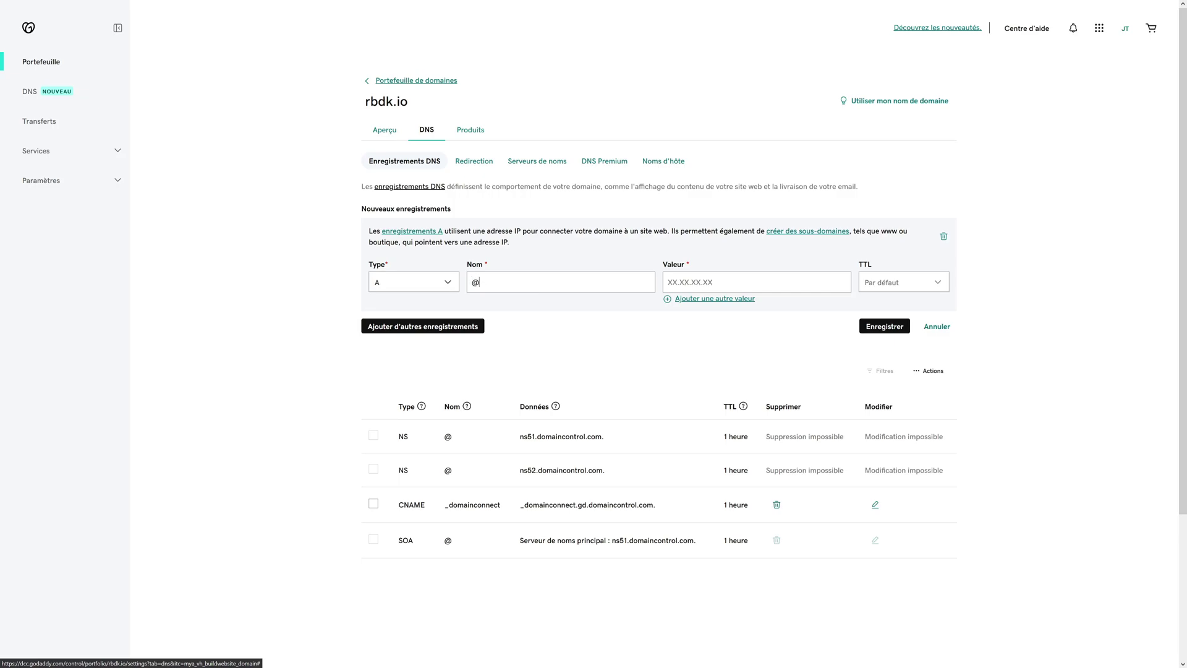
left_click(880, 284)
left_click(891, 402)
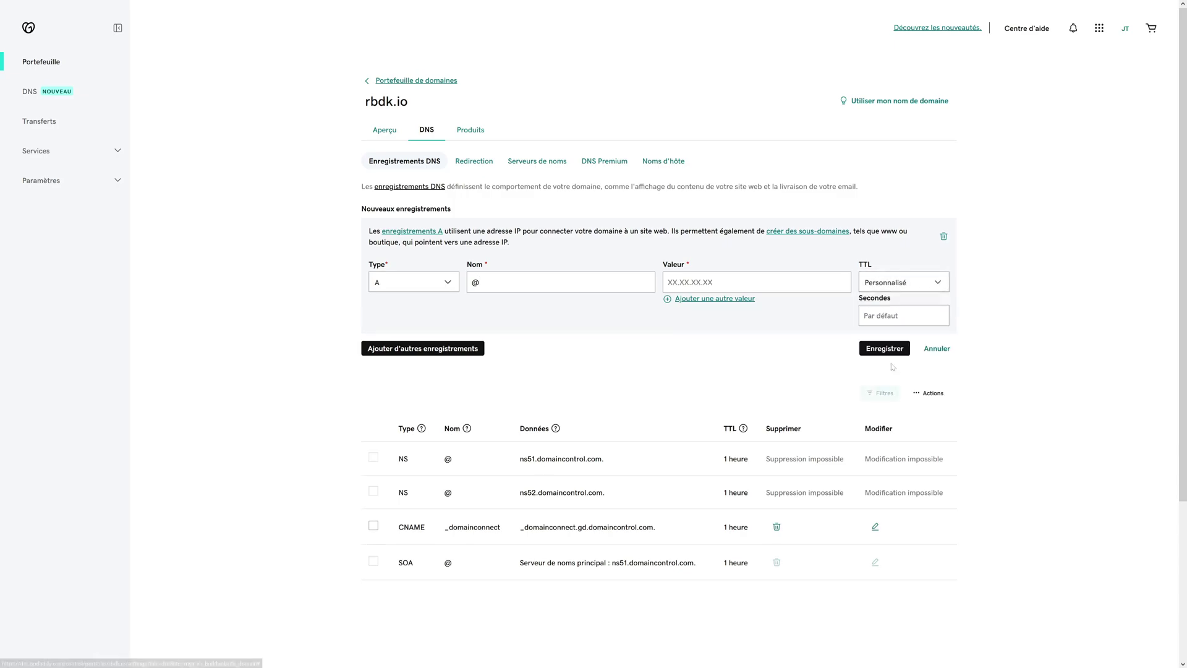
type("600")
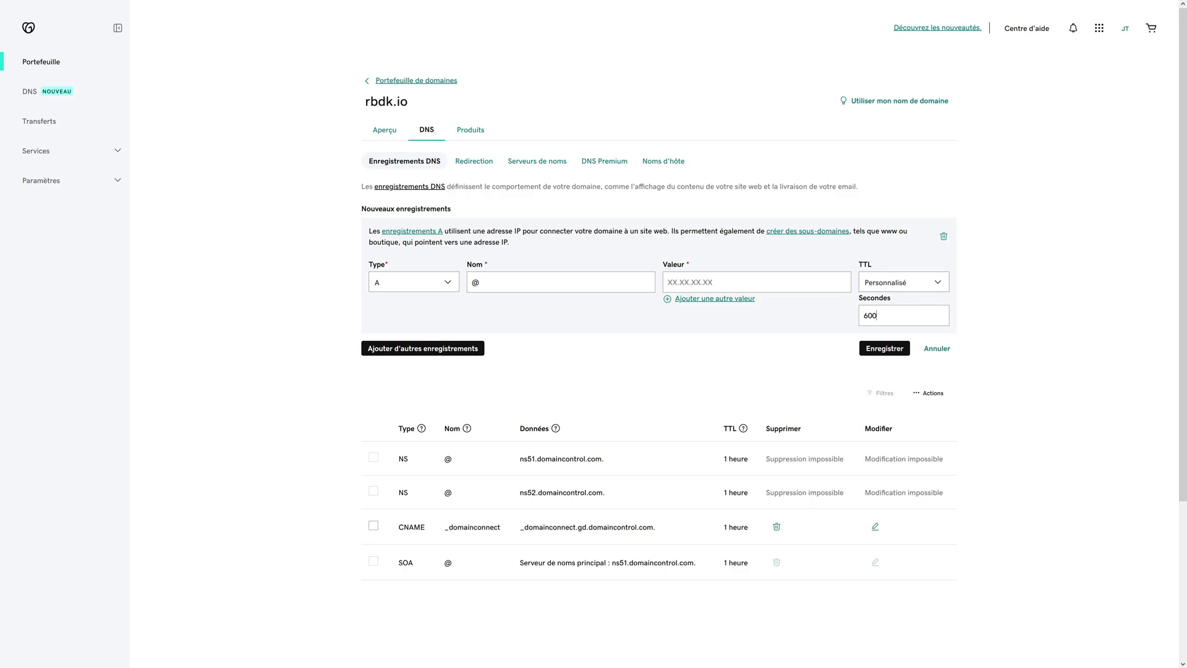
Add a second value to the new A record and fill in the two values 35.182.115.42 and 3.97.248.212
left_click(742, 301)
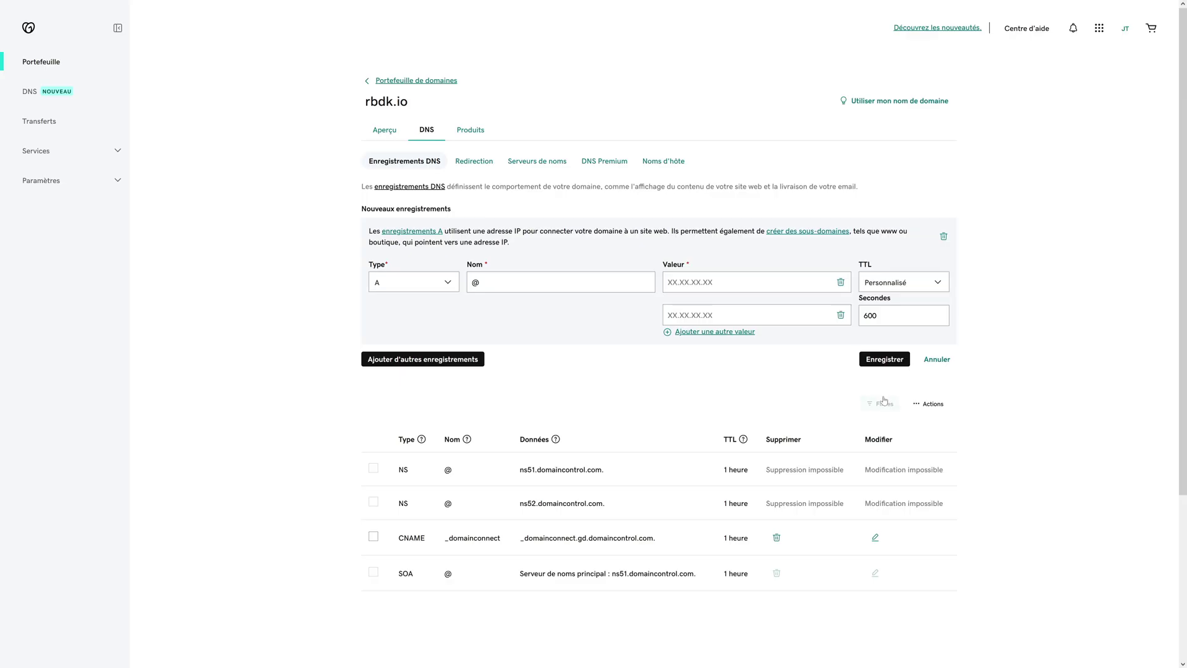
key("ctrl+v")
key("ctrl+v")
Add another new record of type CNAME with the name www and a custom TTL of 600 seconds
scroll(773, 291, "down", 1)
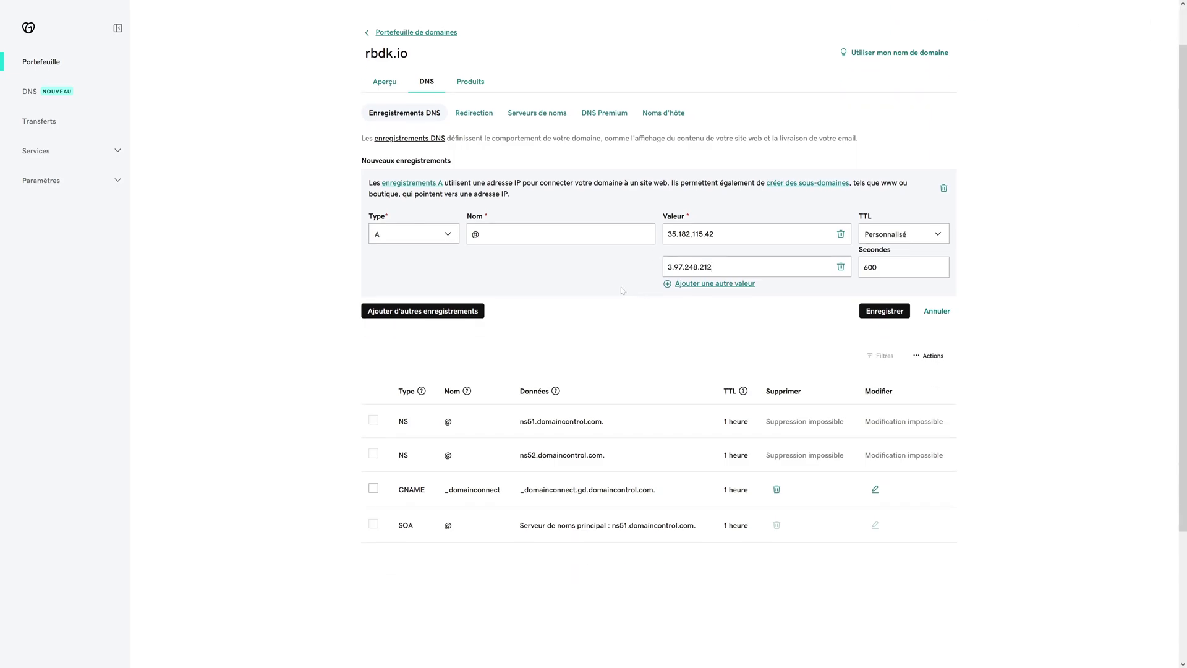
left_click(415, 313)
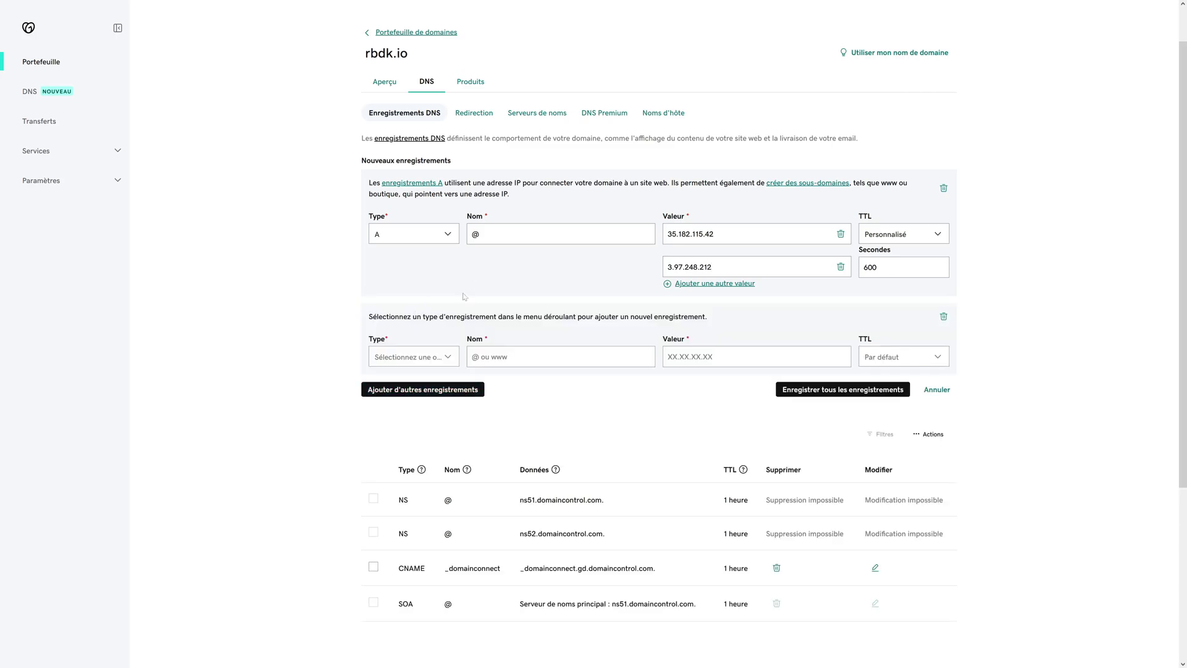
left_click(418, 355)
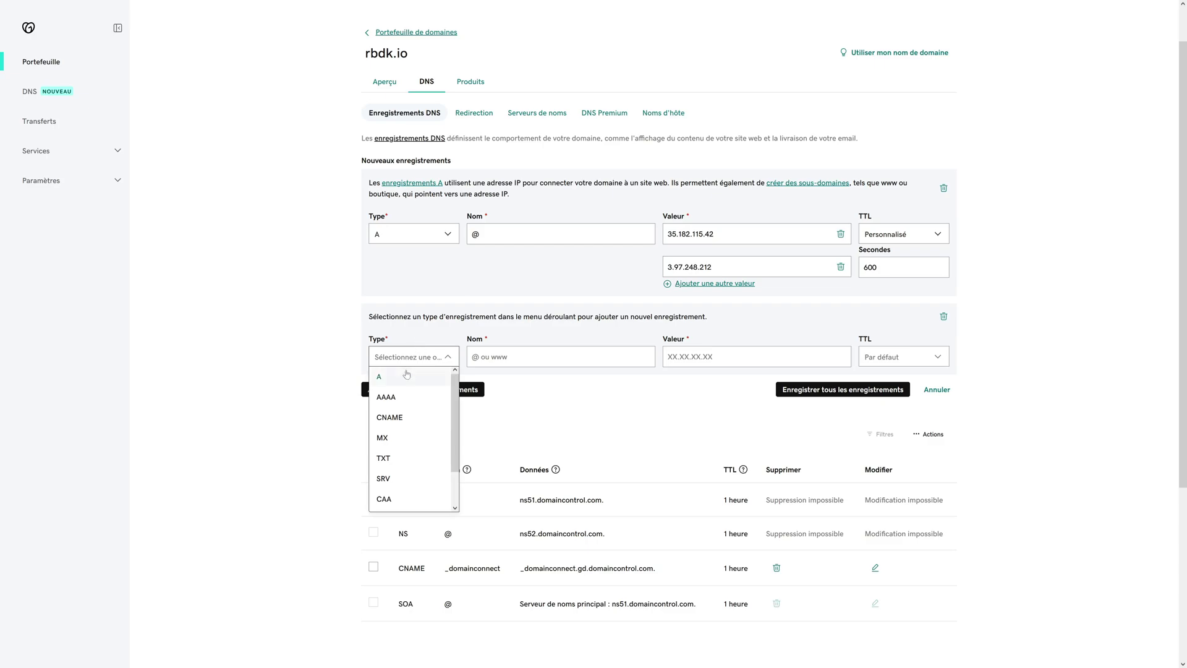
left_click(392, 417)
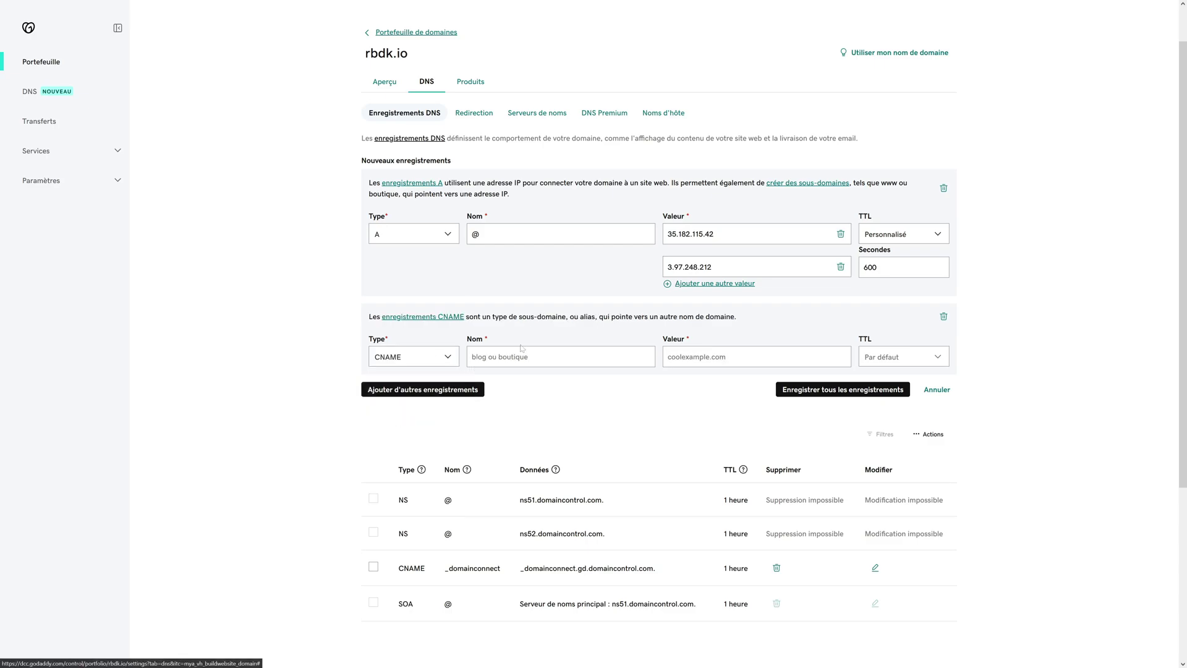
type("www")
left_click(881, 359)
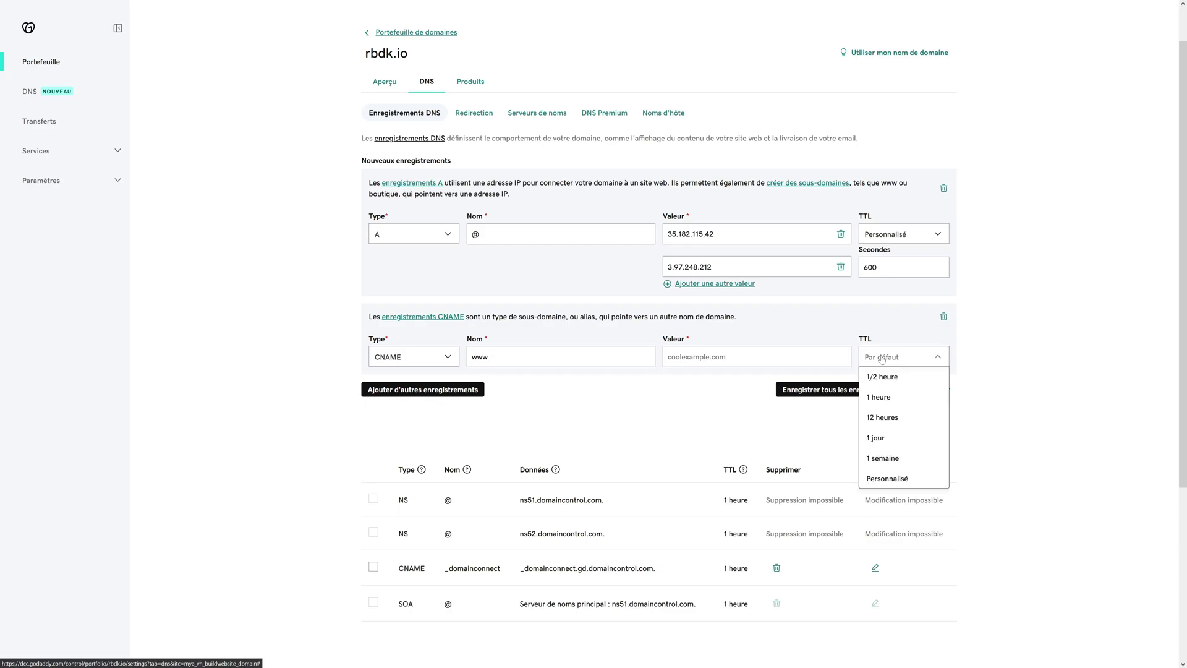
left_click(888, 477)
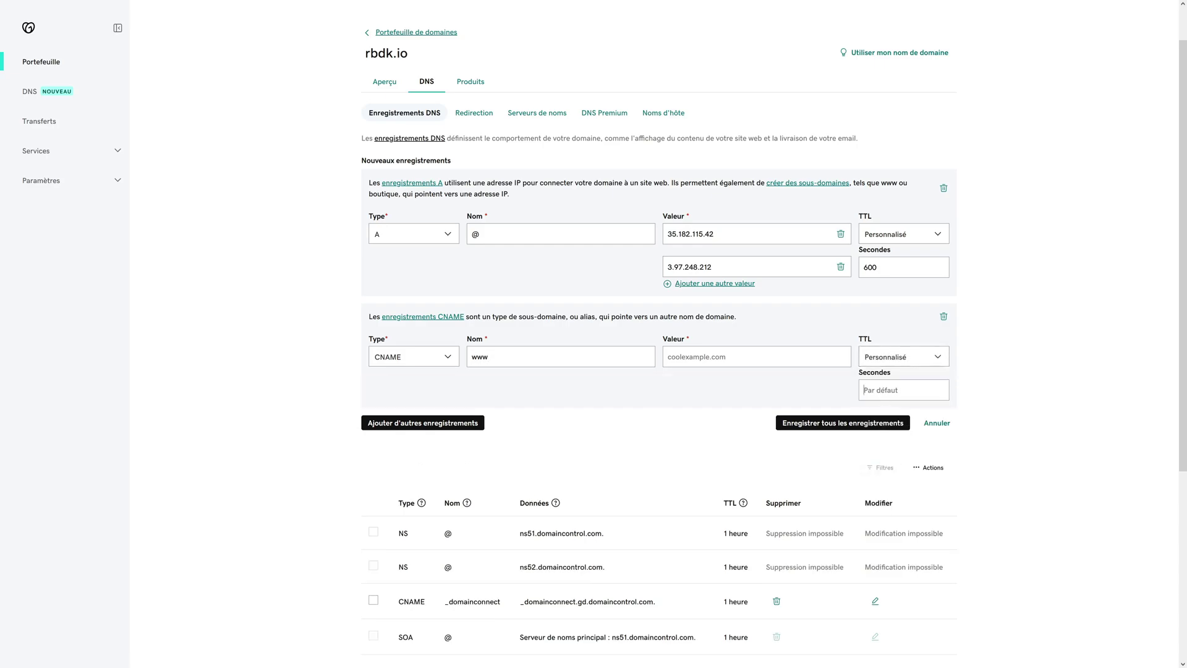
type("60")
key("ctrl+Tab")
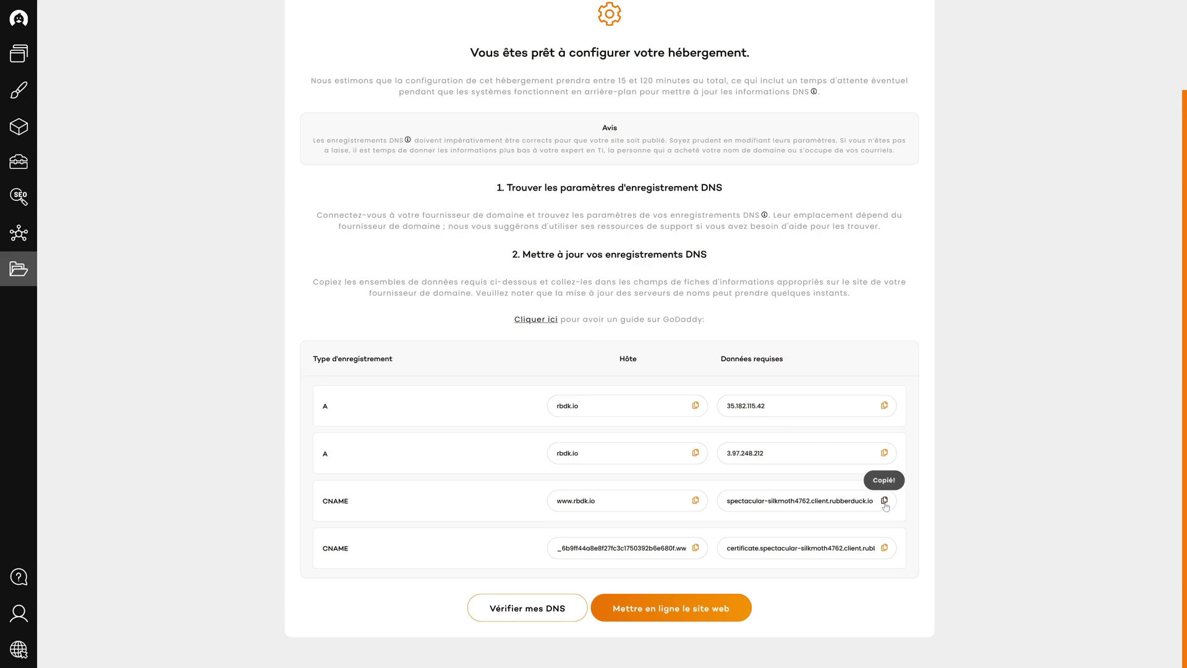
key("alt+Tab")
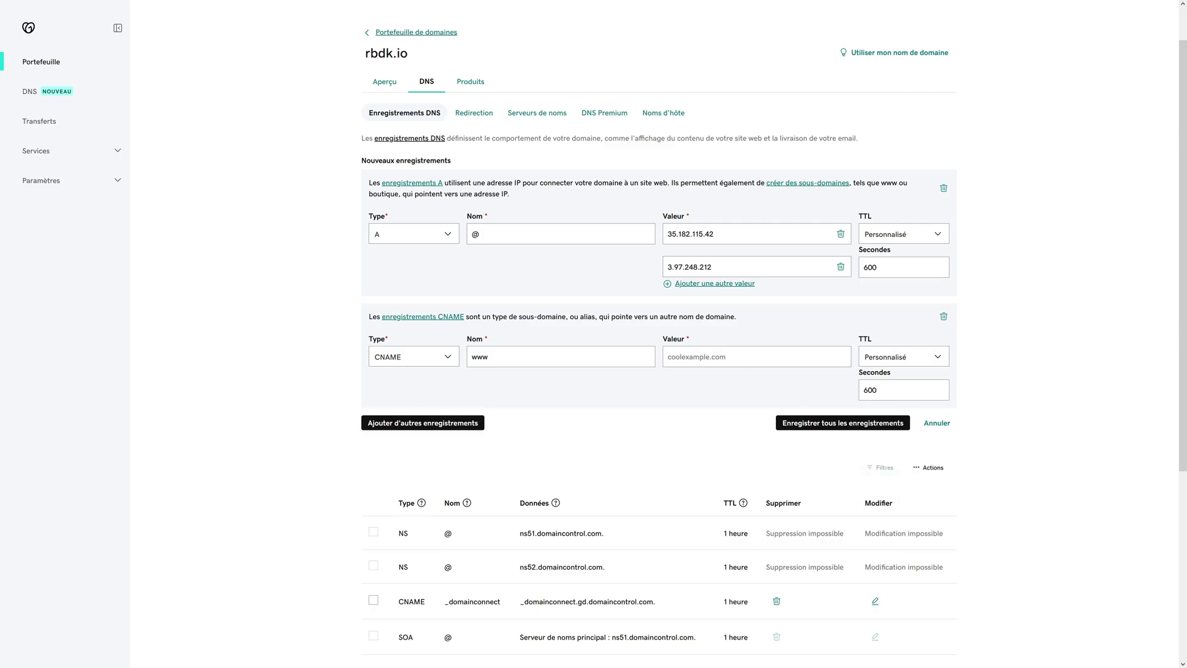
type("spectacular-silkmoth4762.client.rubberduck.io")
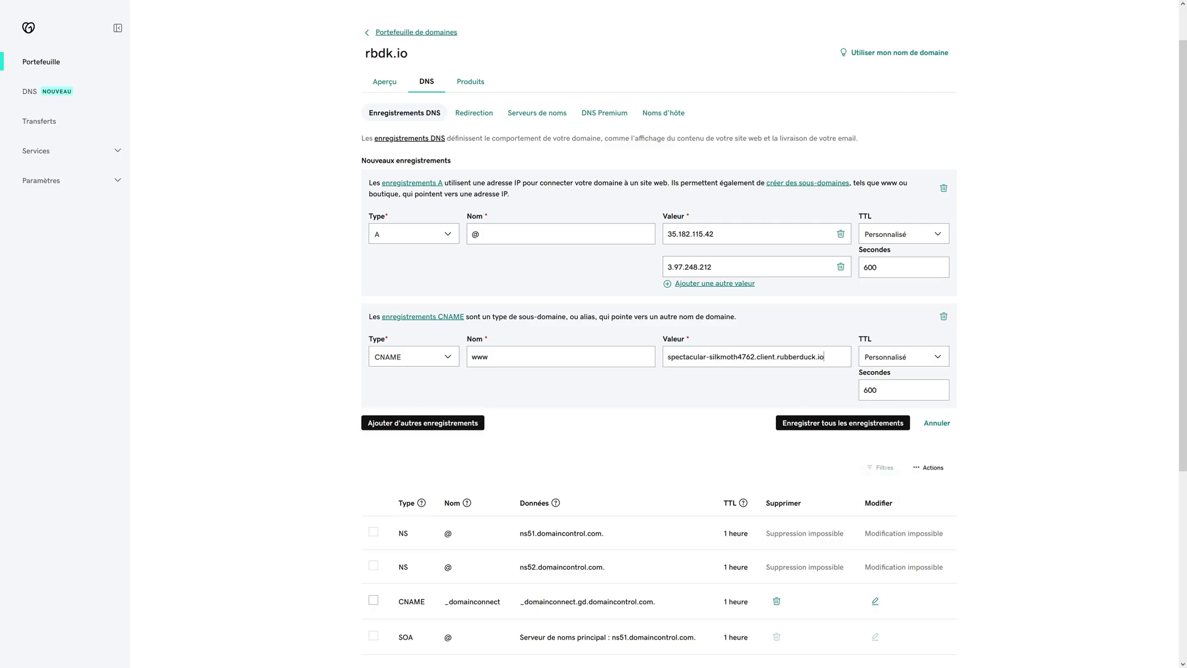
Add a third new DNS record below the www entry and set its type to CNAME
scroll(541, 338, "down", 1)
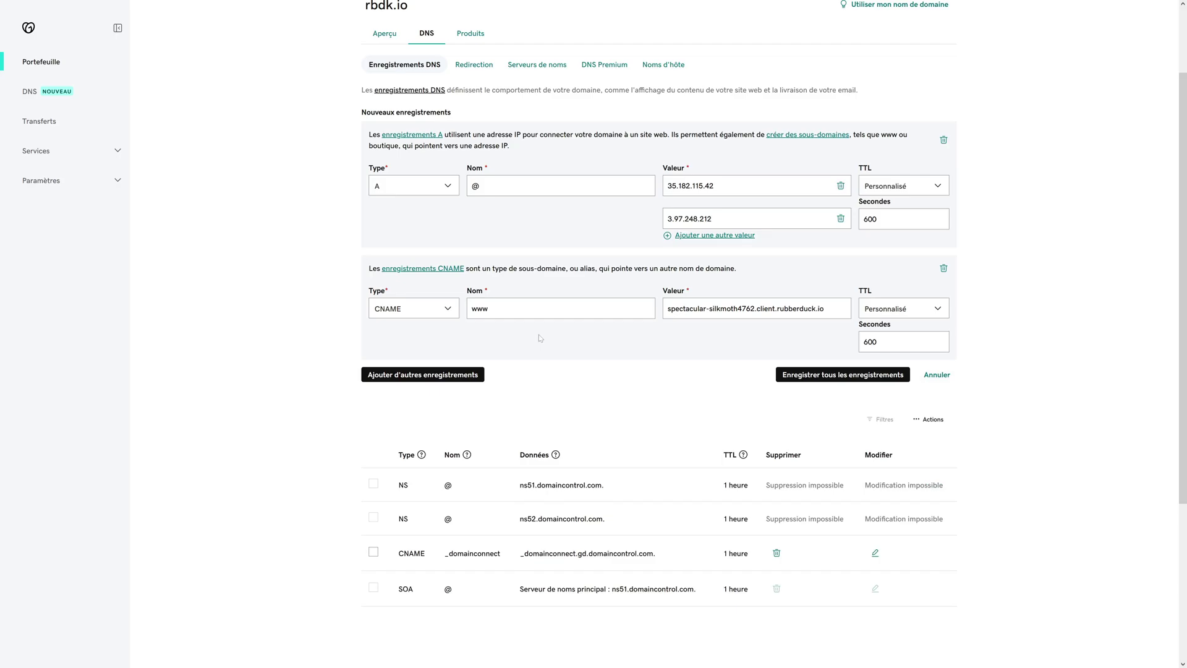
left_click(395, 375)
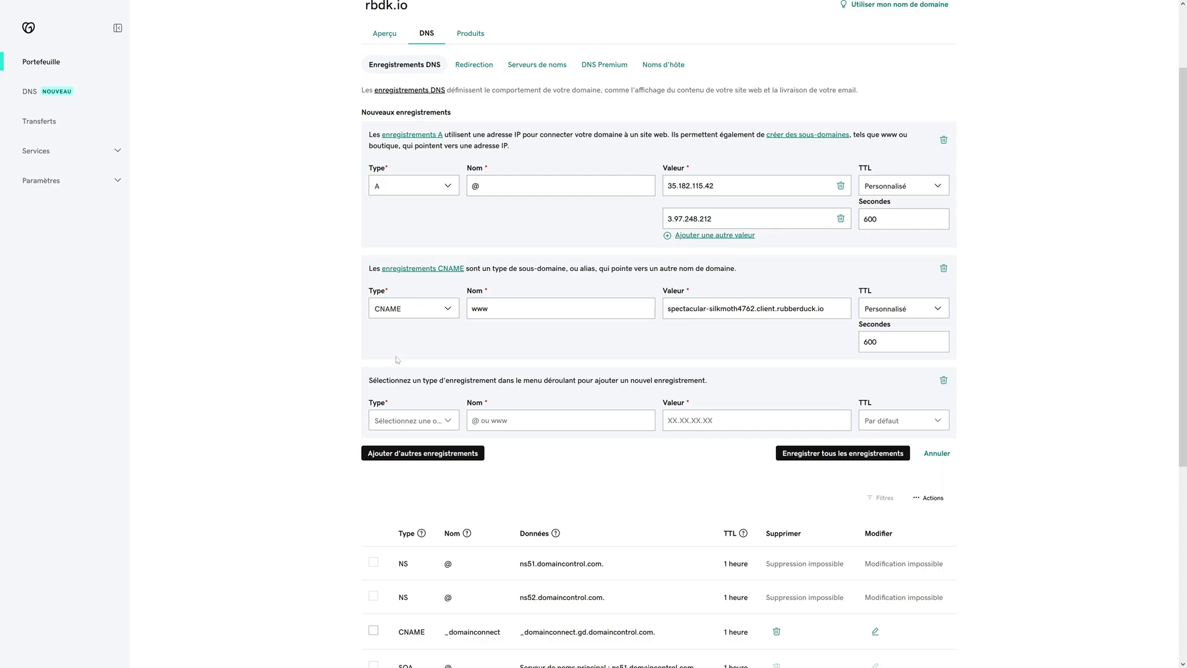
left_click(414, 422)
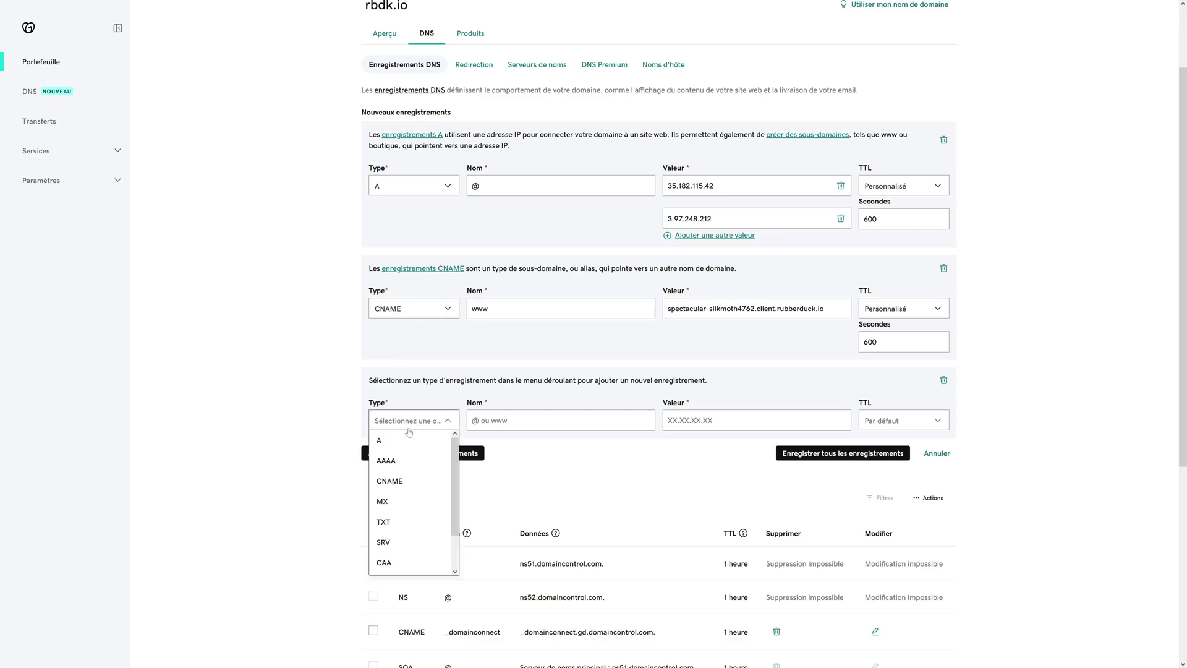
left_click(405, 479)
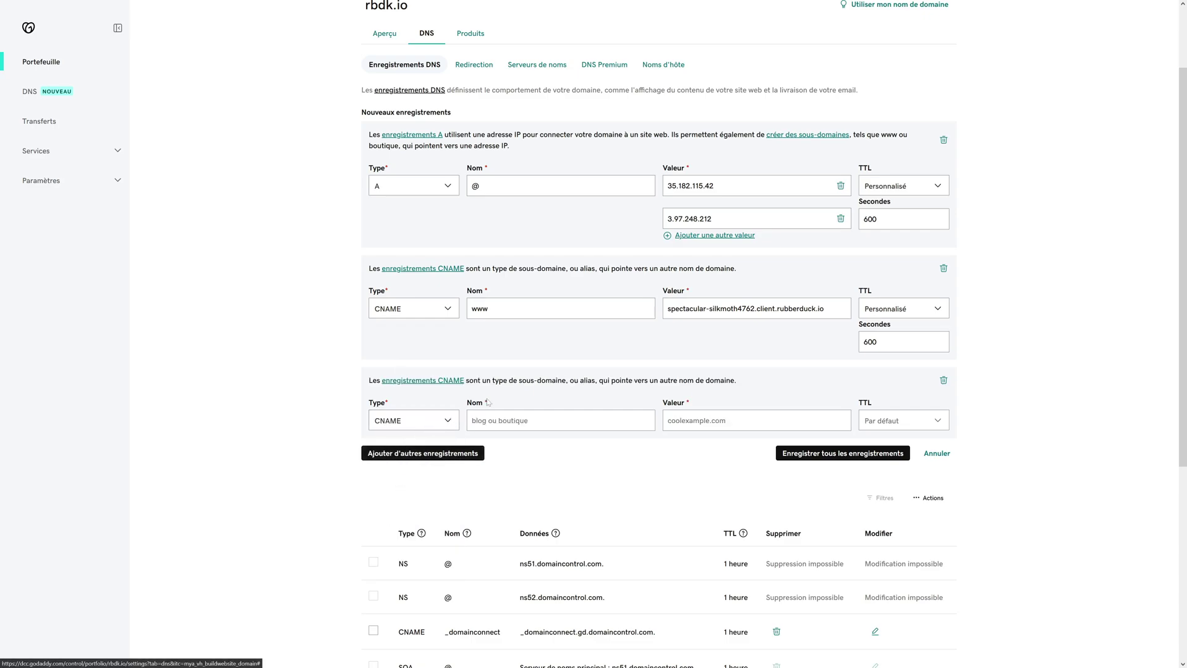
Copy the last CNAME's host from the RubberDuck page into the third record's name, leaving out the trailing .rbdk.io. part
key("alt+Tab")
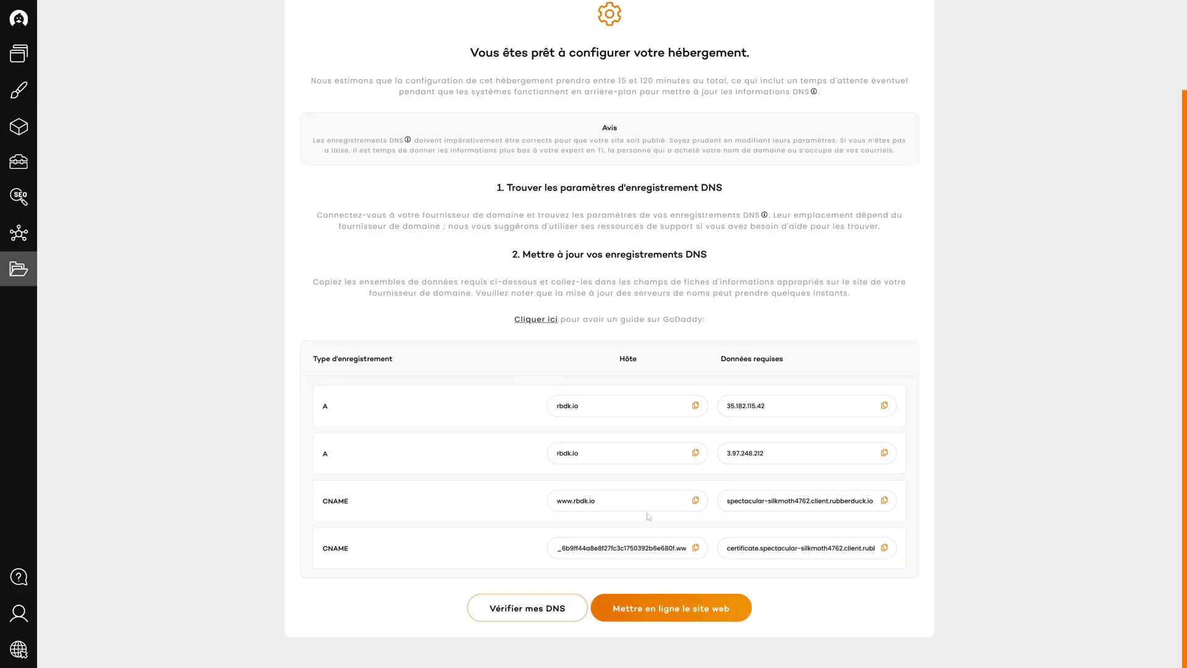
left_click(696, 548)
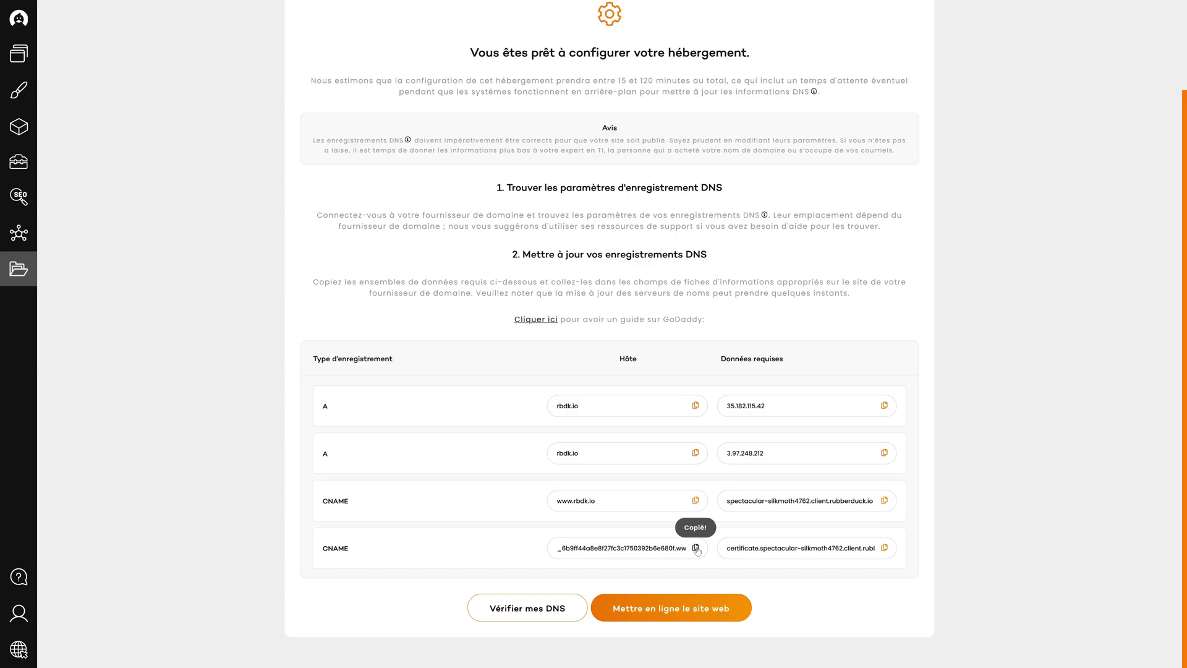
key("alt+Tab")
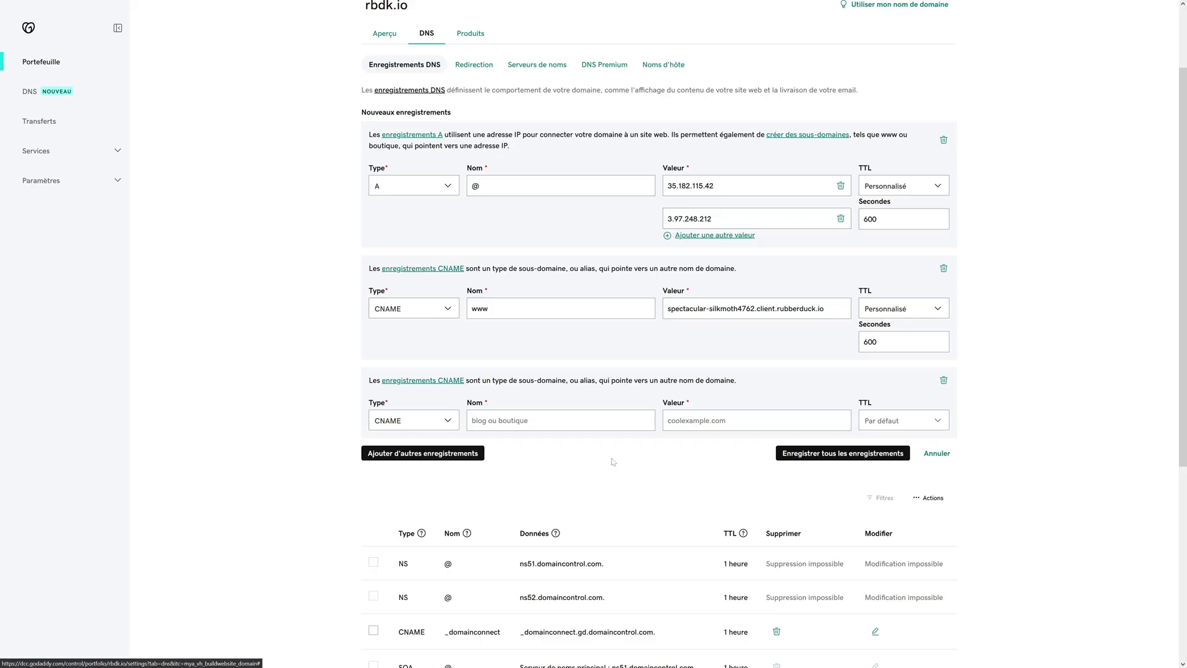
left_click(471, 420)
key("ctrl+v")
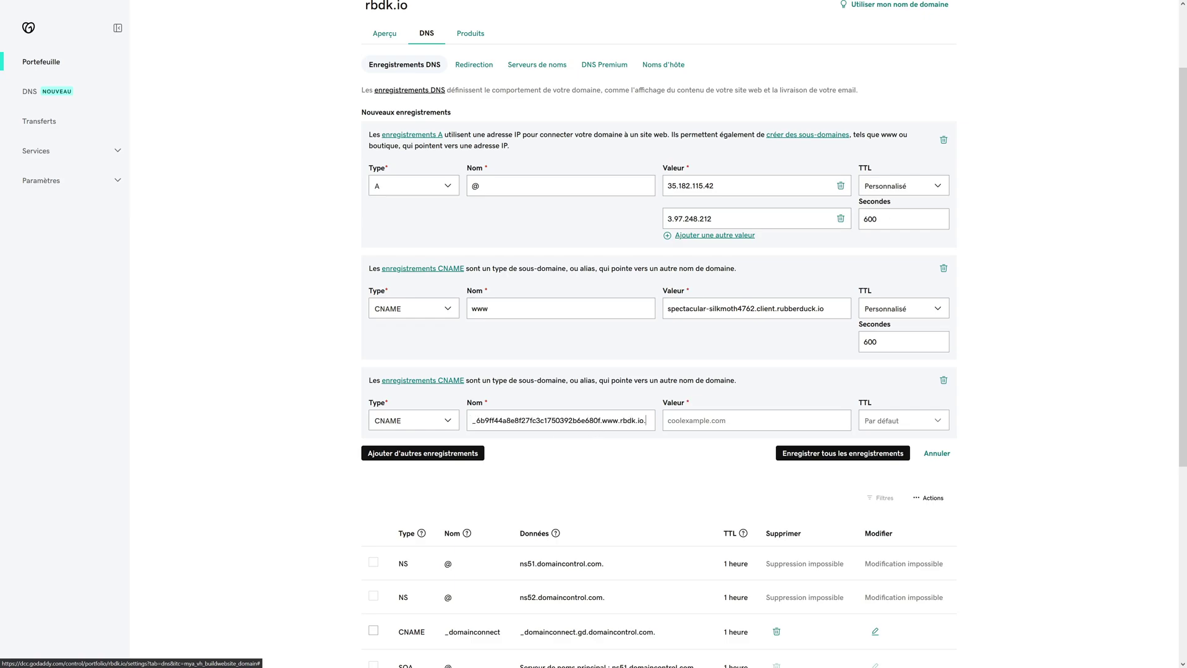
left_click_drag(619, 420, 646, 421)
key("BackSpace")
key("BackSpace")
Complete the third record with a custom TTL of 600 seconds and the value certificate.spectacular-silkmoth4762.client.rubberduck.io, and save all new records
left_click(903, 427)
left_click(902, 540)
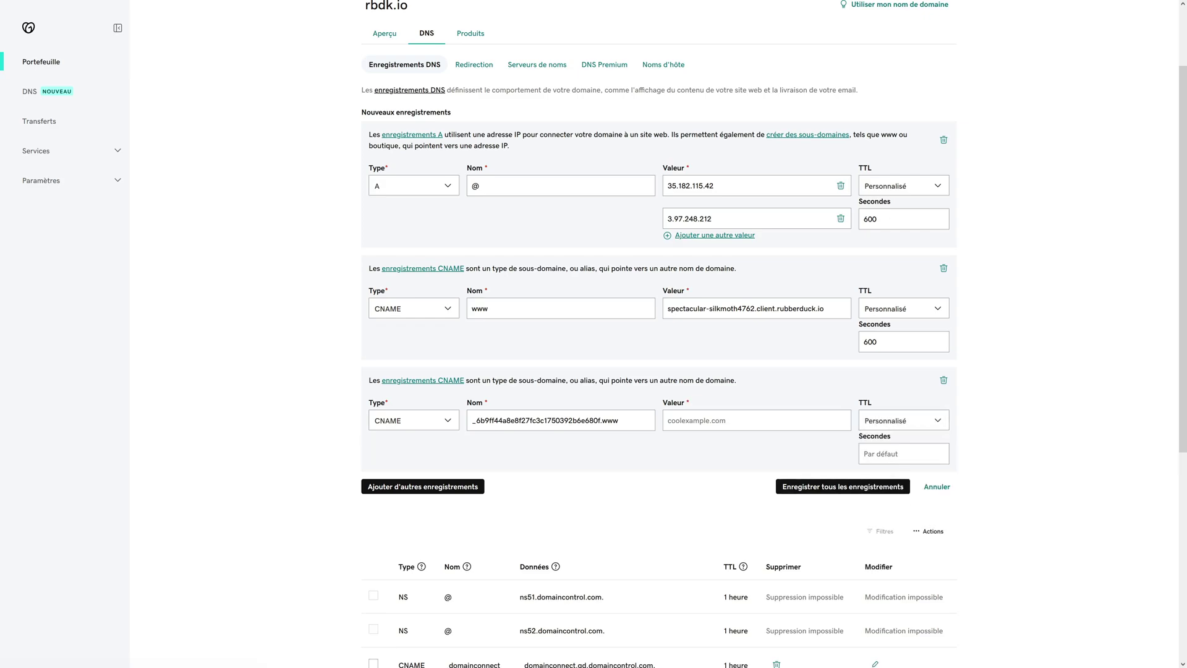
type("6")
key("ctrl+v")
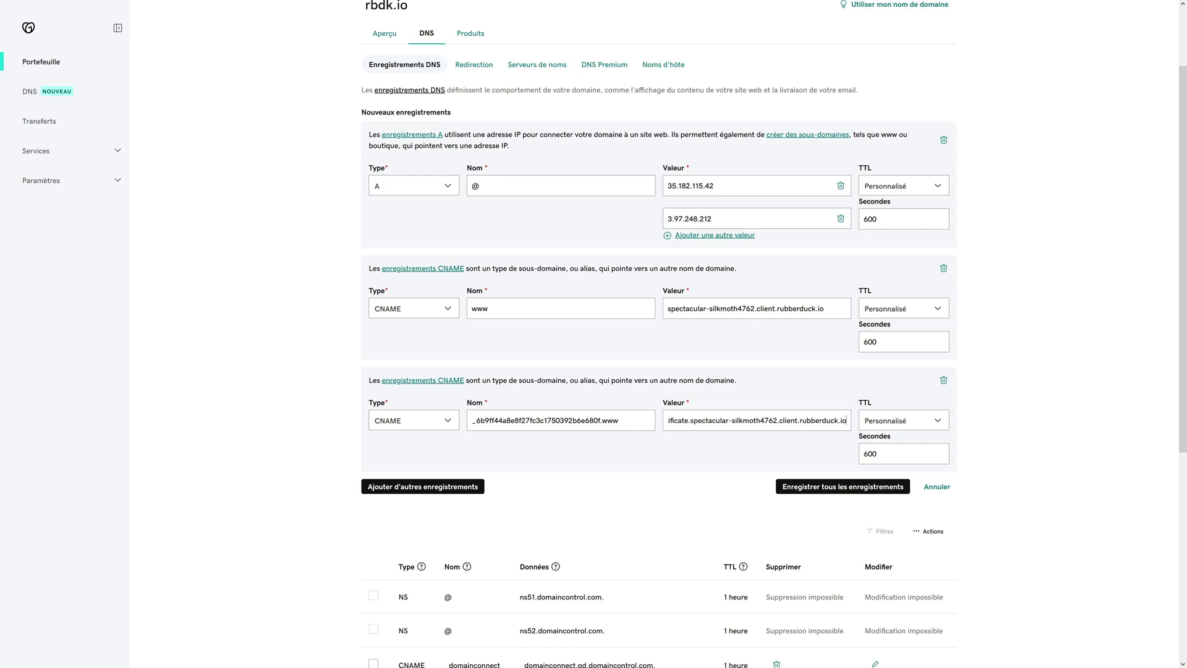
left_click(813, 488)
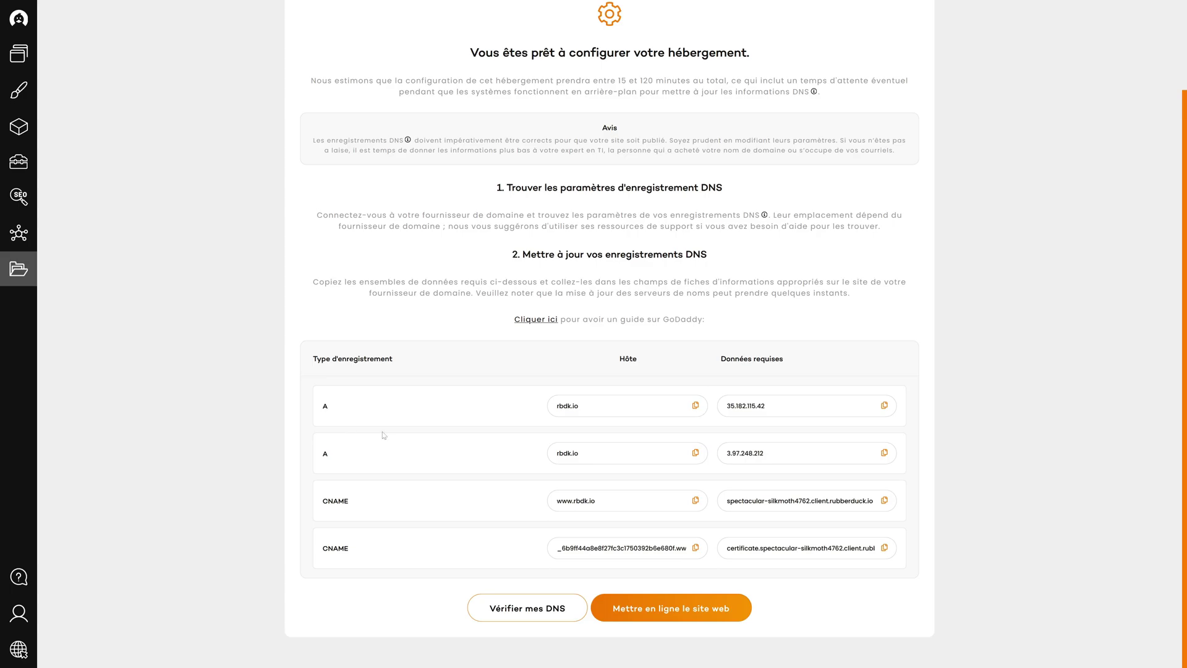
Switch to the RubberDuck hosting page, put the website online and start the DNS verification
left_click(660, 611)
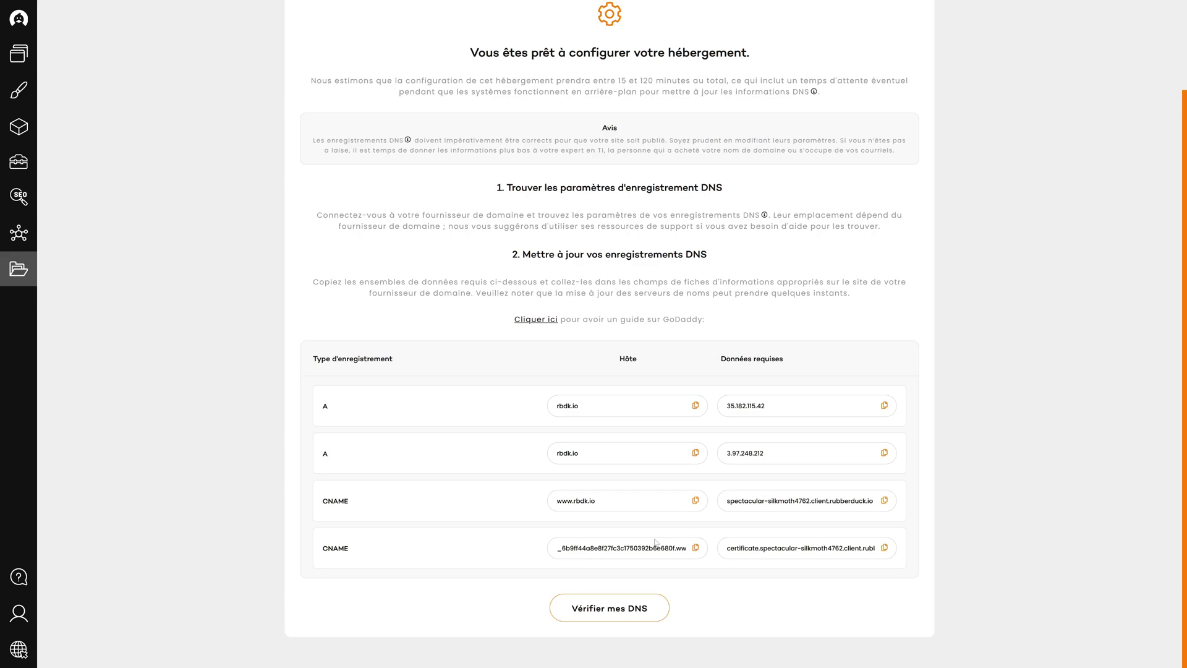
left_click(608, 610)
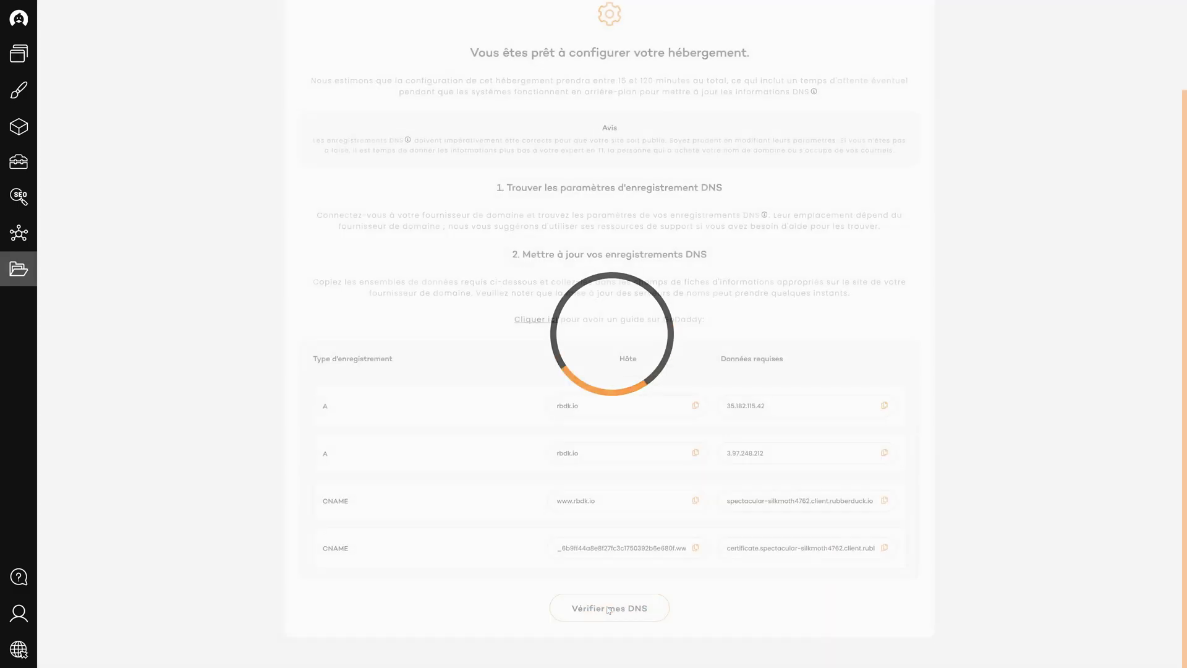